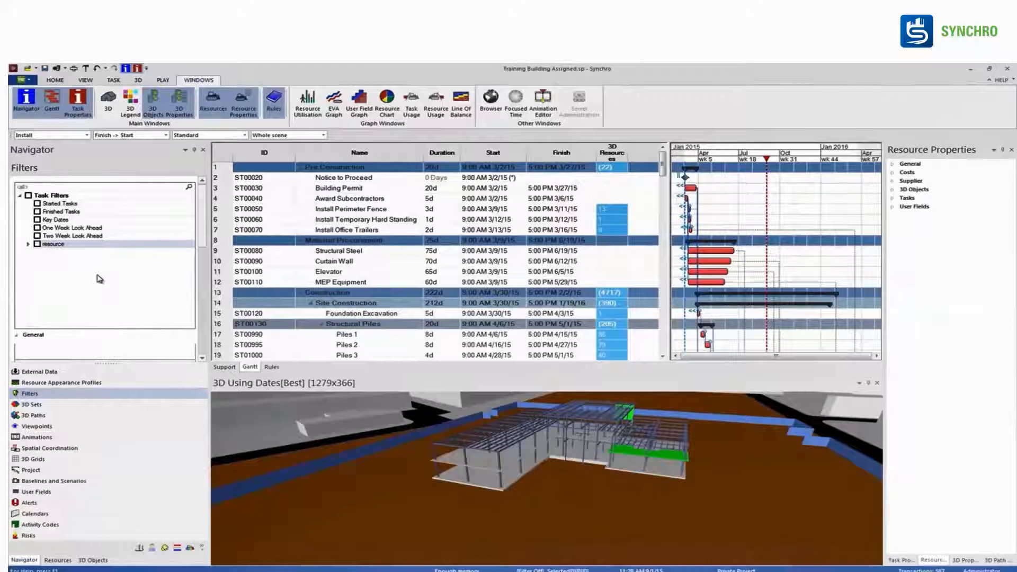
Step: Filter the 3D view and schedule to the critical path using the Critical Path Filter
right_click(391, 453)
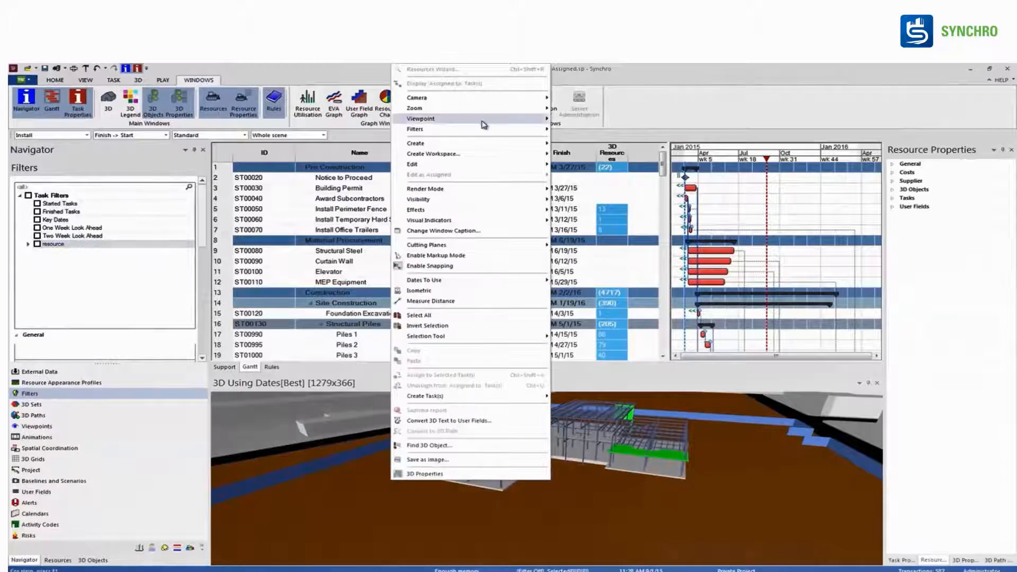
mouse_move(481, 129)
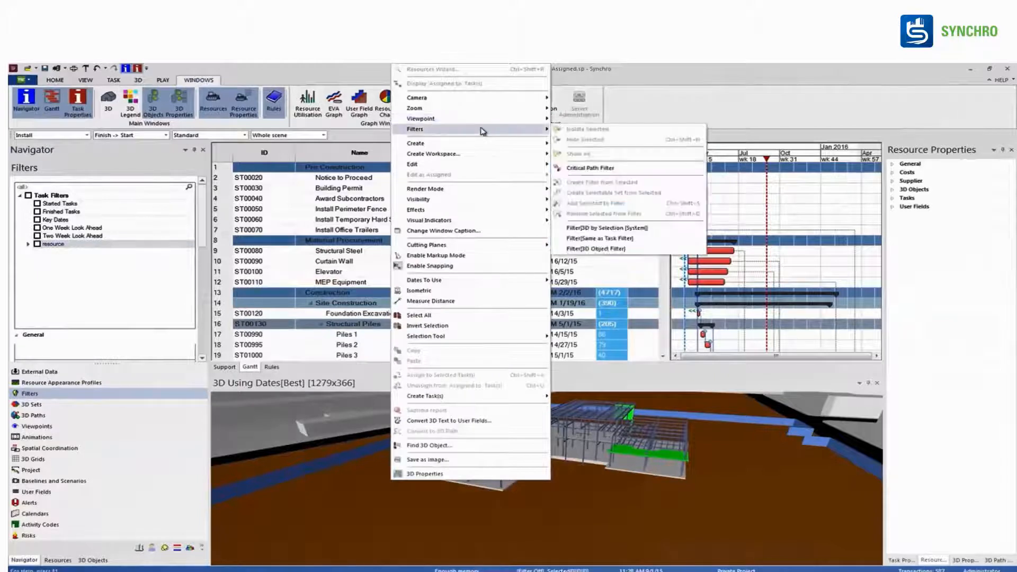
click(614, 168)
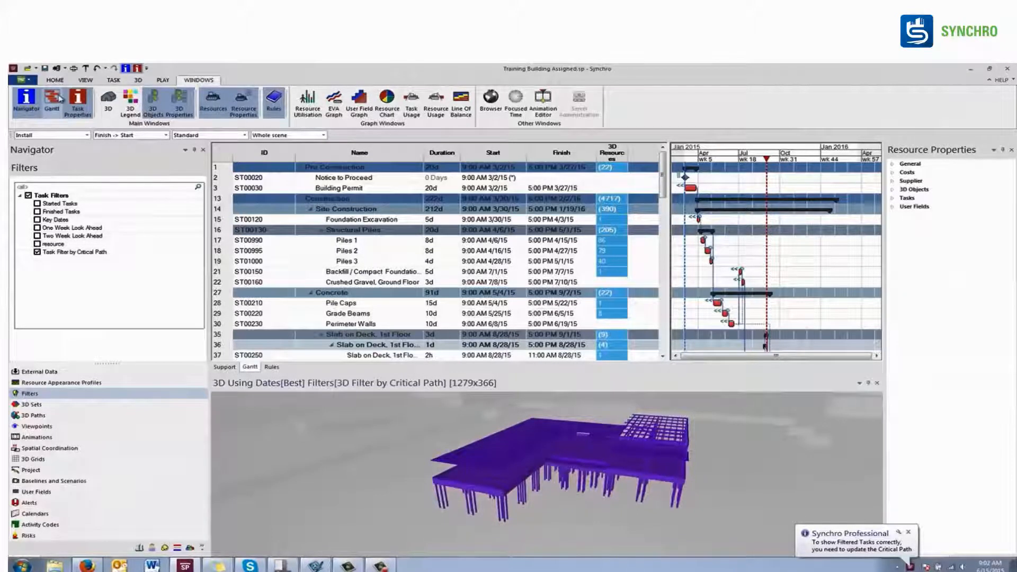
Step: Compute the critical path and toggle the Task Filter by Critical Path to compare the filtered and full schedules
click(55, 80)
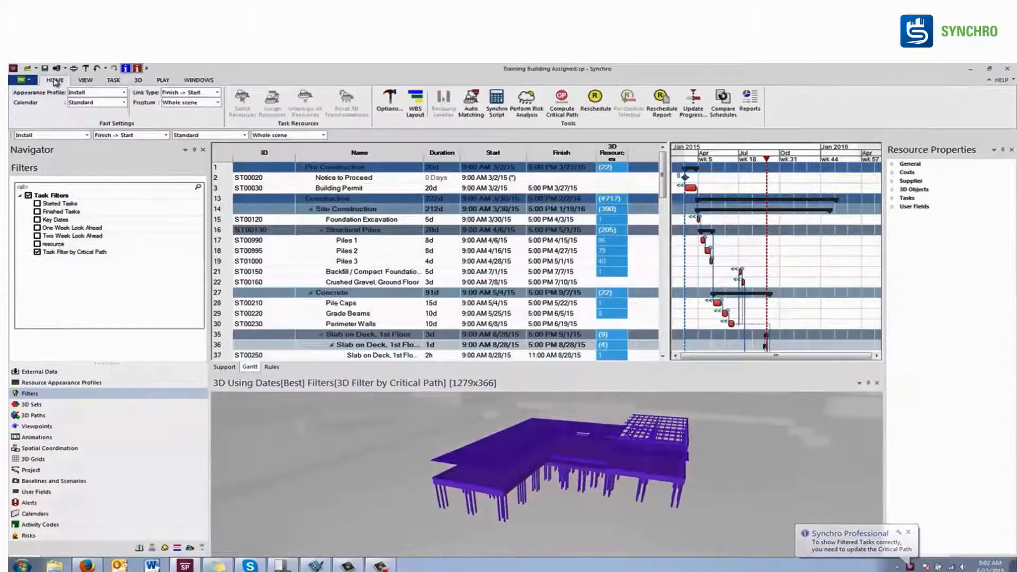
click(576, 114)
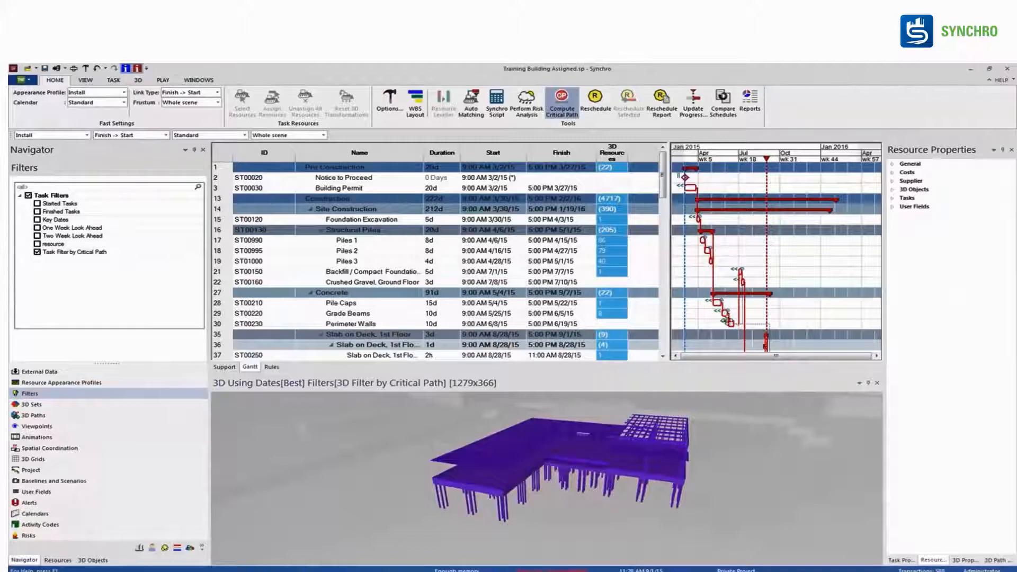
click(37, 253)
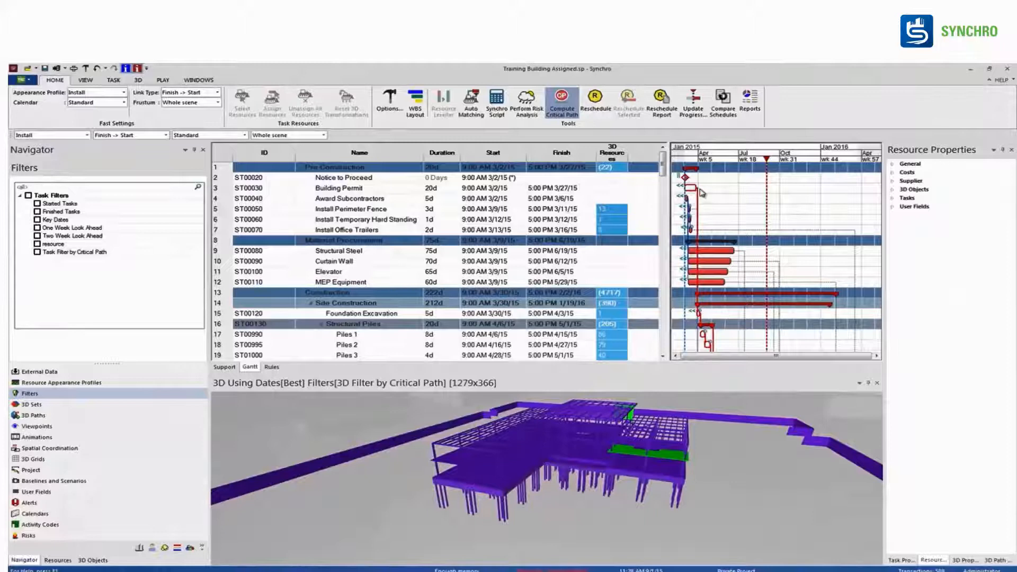
click(37, 252)
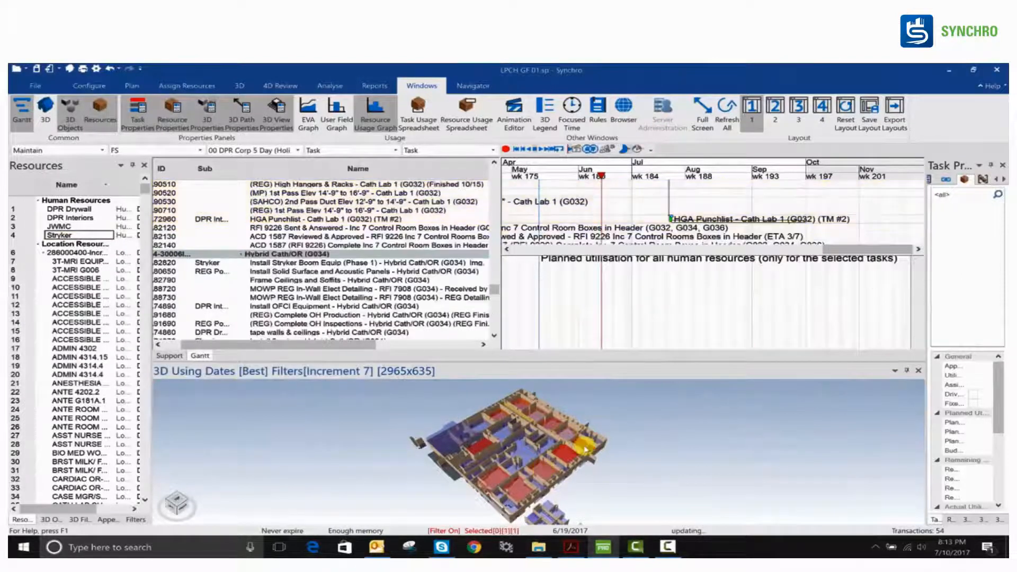
Step: Select the 3T-MRI G006 room and the Hybrid Neuro room in the 3D model to highlight their scheduled tasks
scroll(582, 448, up, 3)
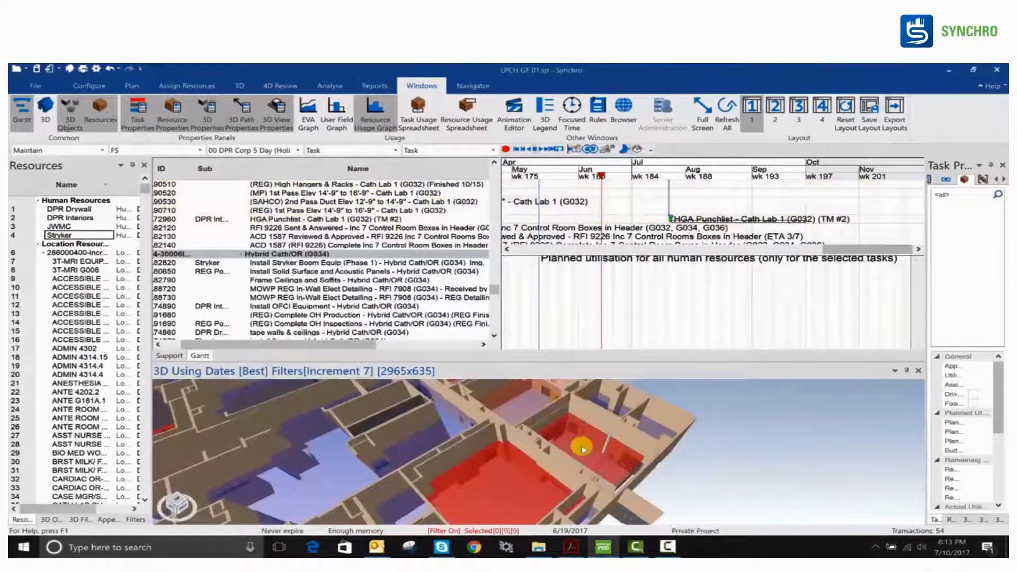
click(582, 448)
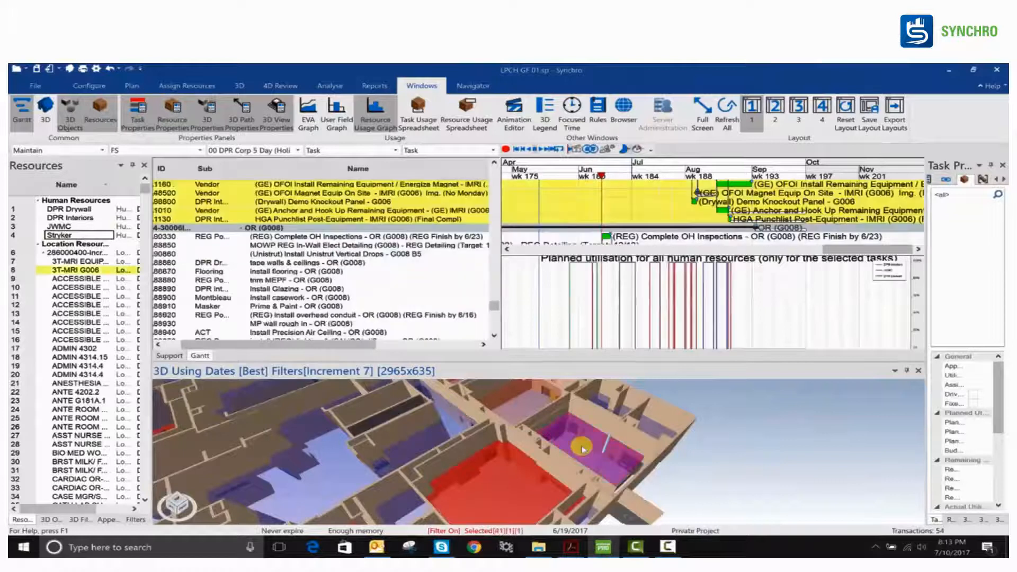
click(503, 490)
scroll(507, 484, down, 4)
scroll(581, 271, down, 1)
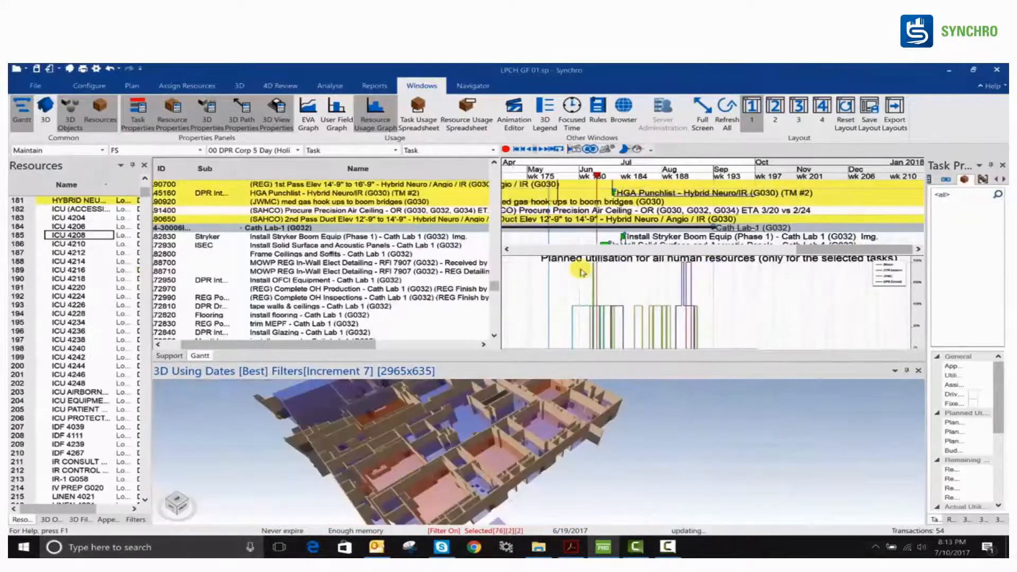
Step: Set the resource utilisation graph's curves to show Units (cumulative)
right_drag(582, 271, 639, 291)
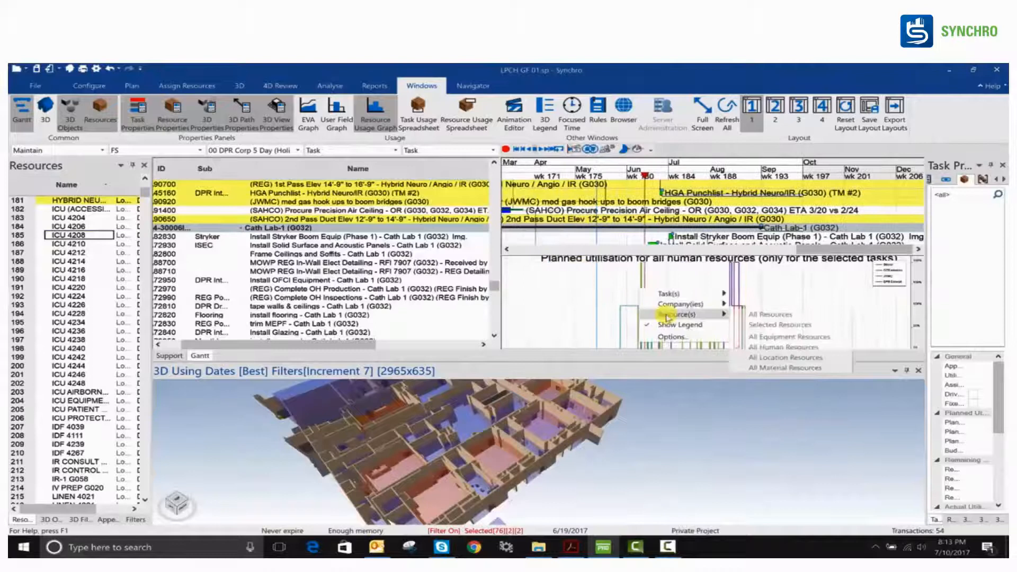
click(670, 337)
click(435, 260)
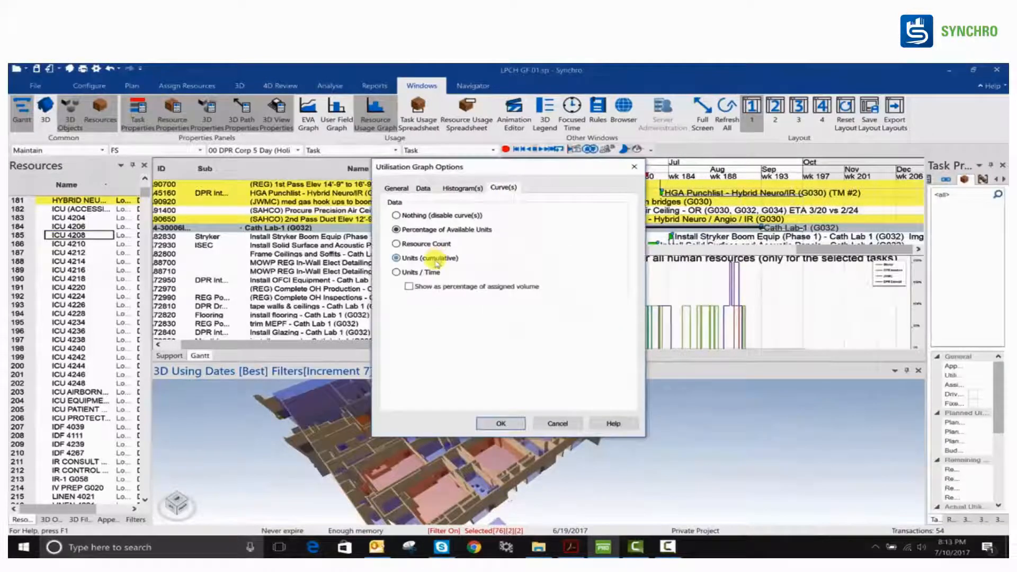
click(501, 423)
Step: Select several rooms in the 3D model to review their tasks and planned resource utilisation
click(544, 426)
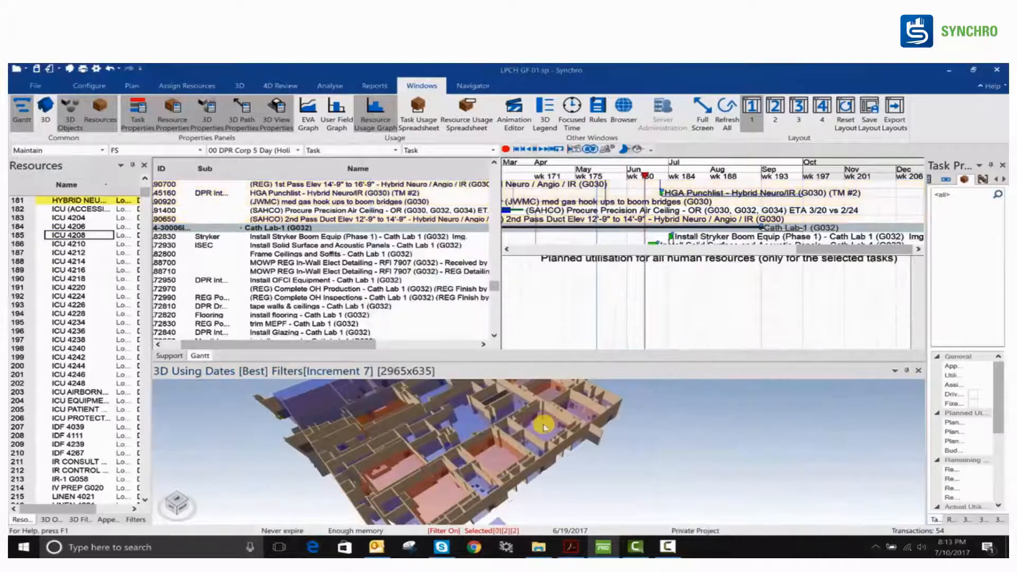
click(538, 429)
click(498, 459)
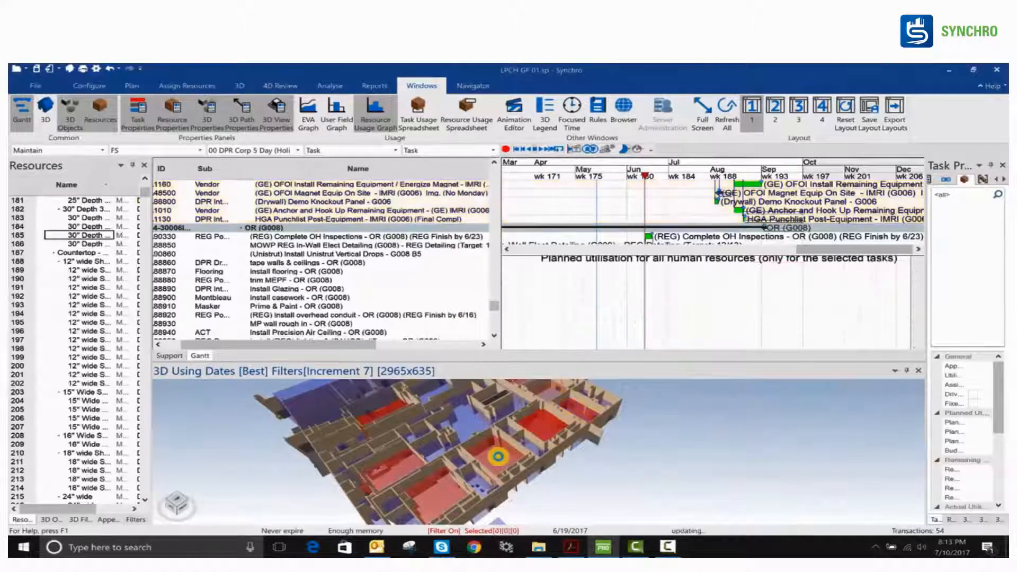
click(443, 494)
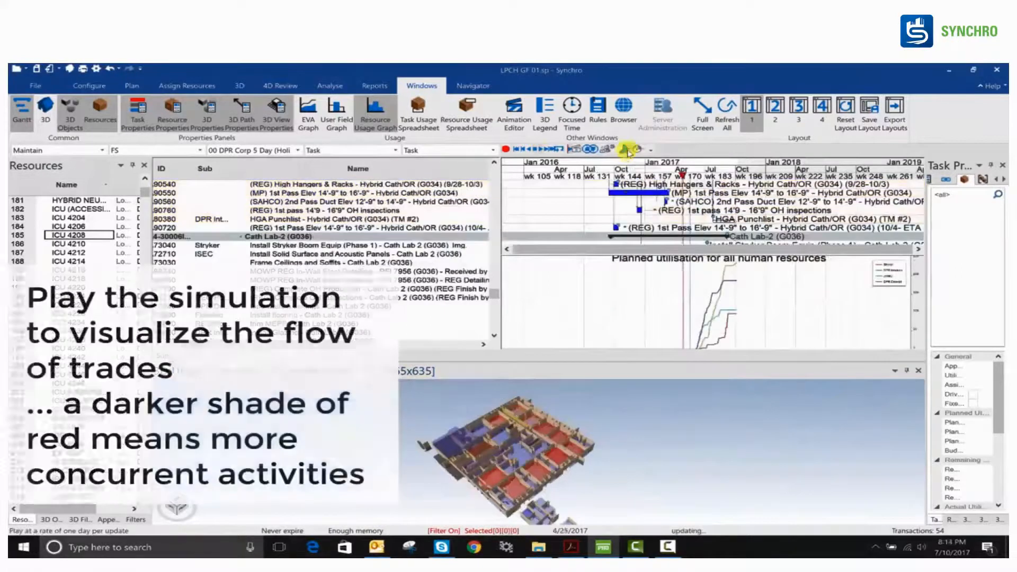
Step: Play the simulation at one day per update and examine the flow of trades through the rooms in the 3D model
click(626, 149)
click(640, 232)
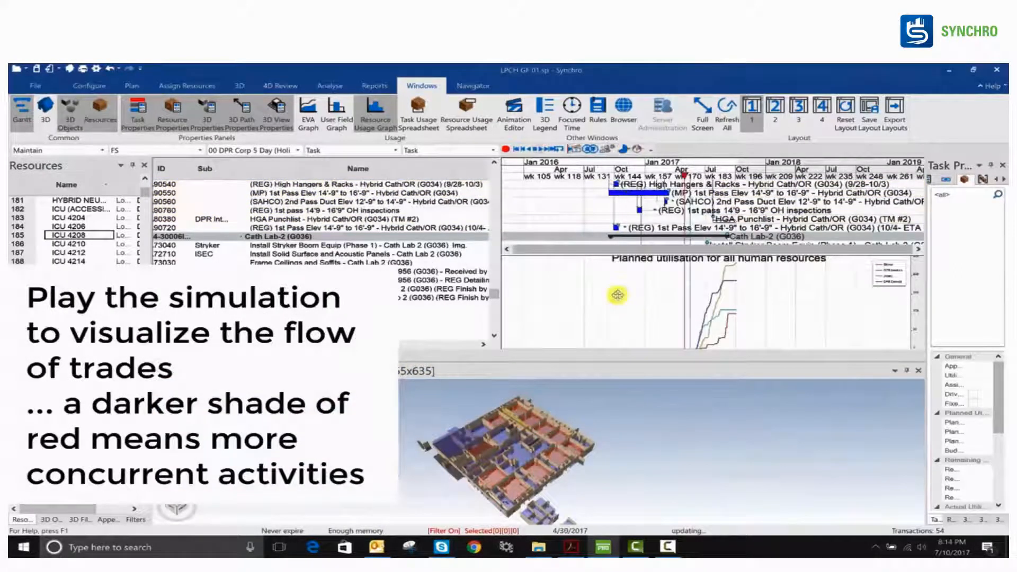
scroll(567, 439, up, 5)
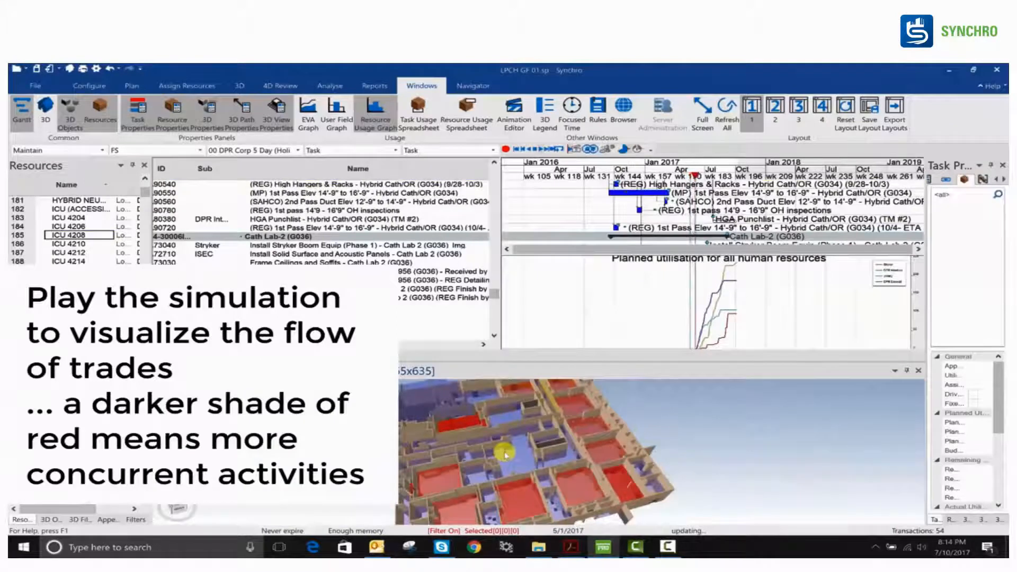
scroll(506, 454, down, 3)
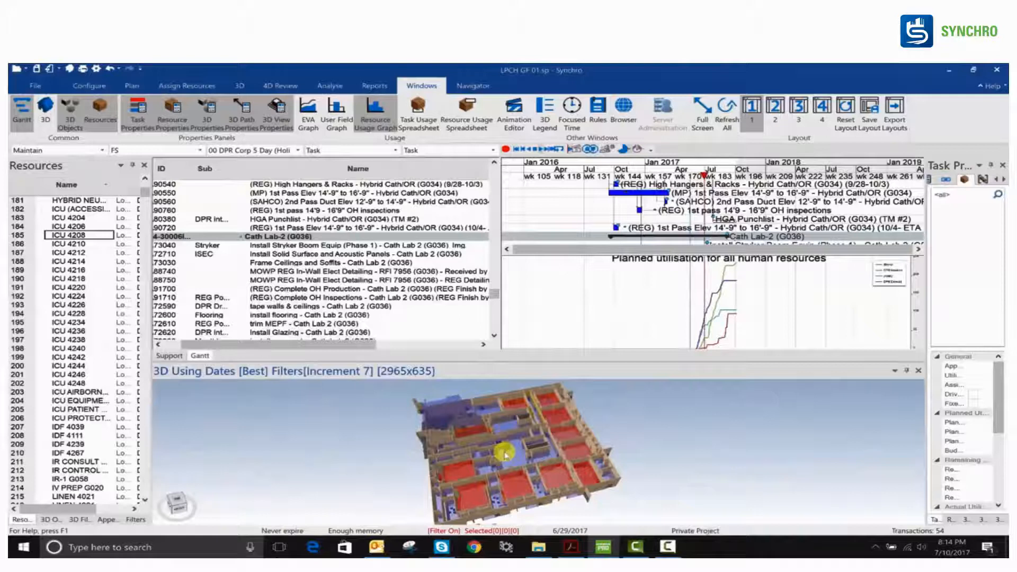
middle_drag(505, 454, 524, 449)
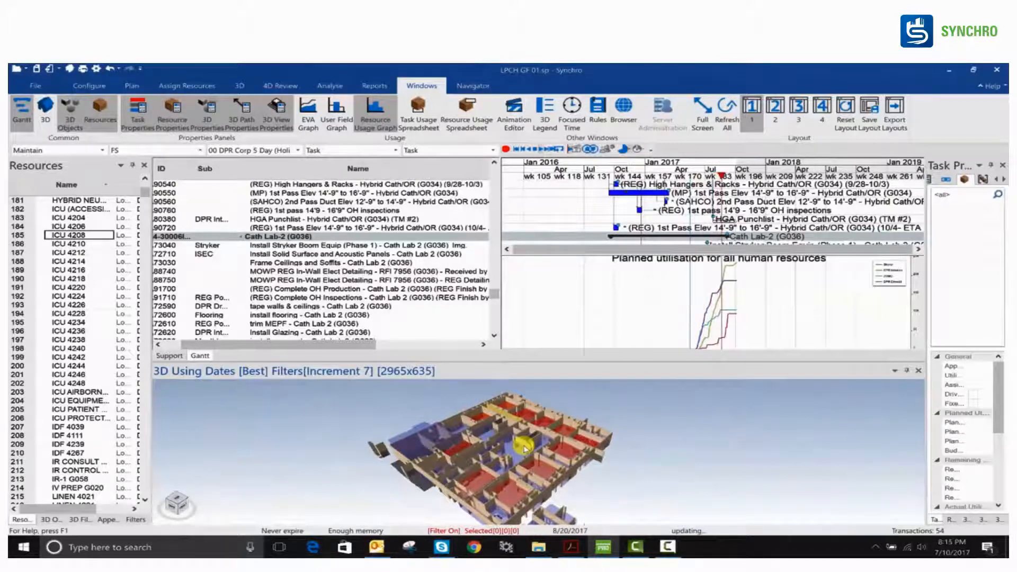
click(535, 149)
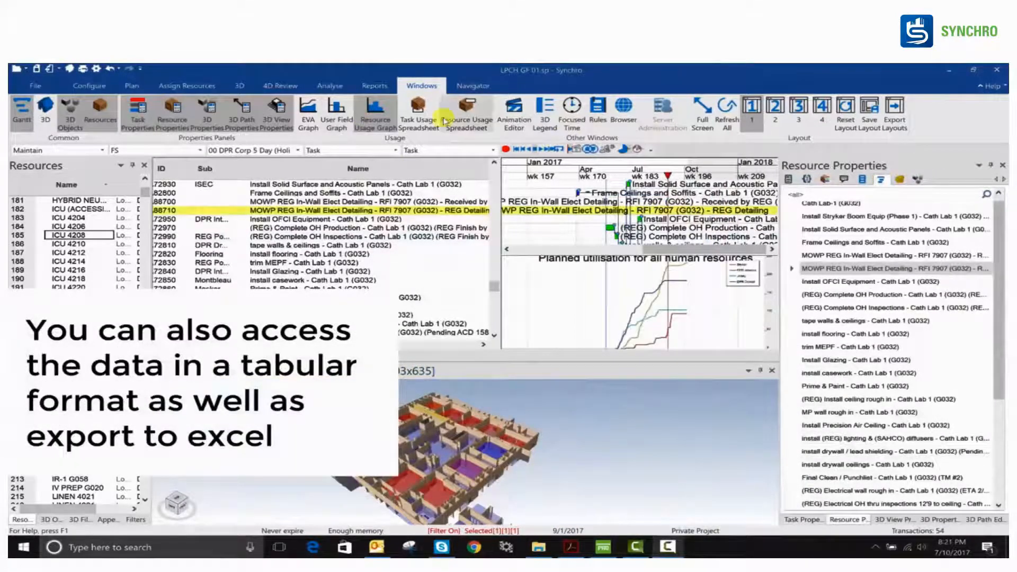
Step: Open the Resource Usage Spreadsheet and examine the Cath Lab-1 planned, actual and remaining units along the timeline
click(454, 118)
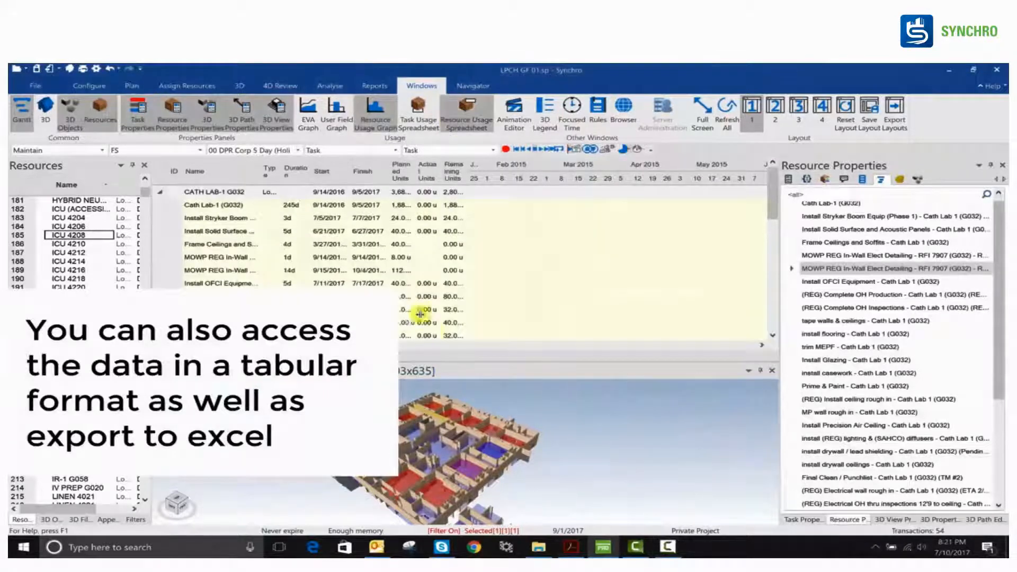
drag(225, 346, 622, 362)
drag(773, 210, 779, 271)
drag(617, 346, 736, 352)
drag(773, 277, 771, 255)
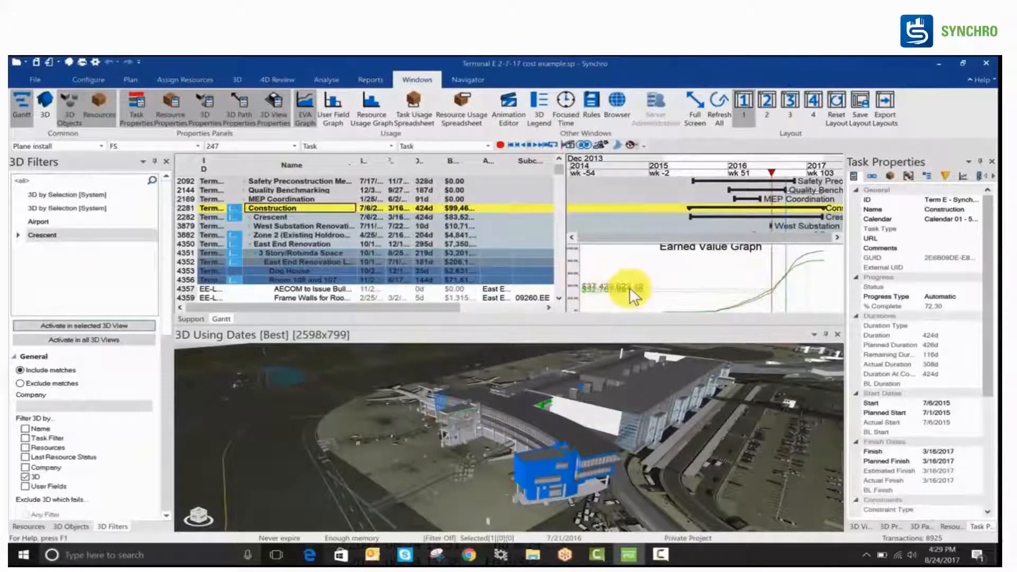
Step: Open the display and export options of the Earned Value Graph for the Construction task
right_click(677, 269)
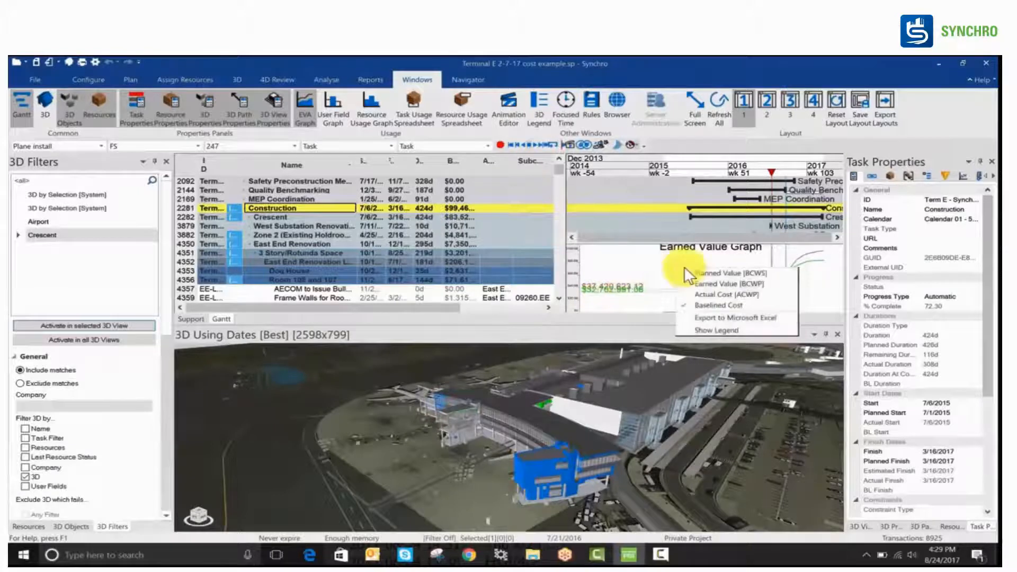